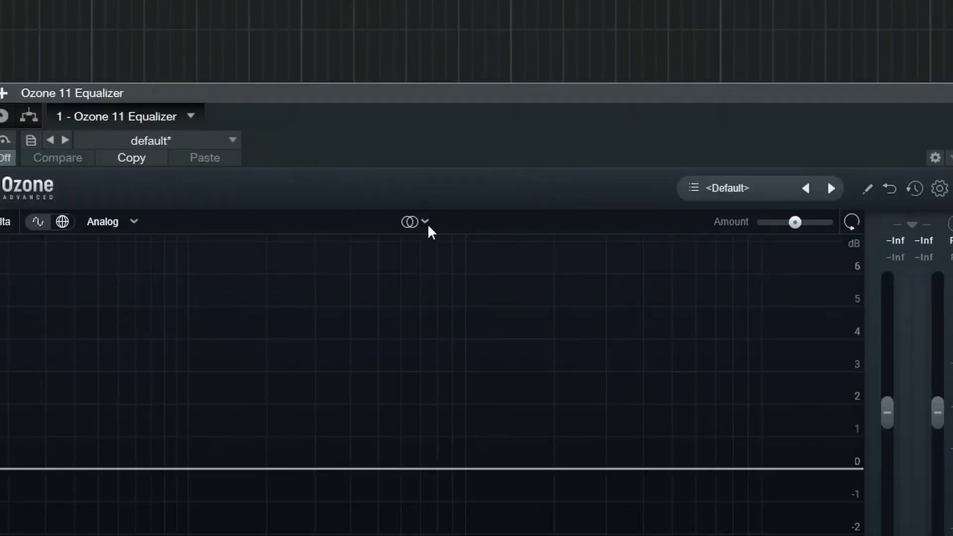
Switch Ozone's EQ to Mid/Side, dip near 2887 Hz and boost the side near 1284 Hz.
click(459, 142)
click(461, 275)
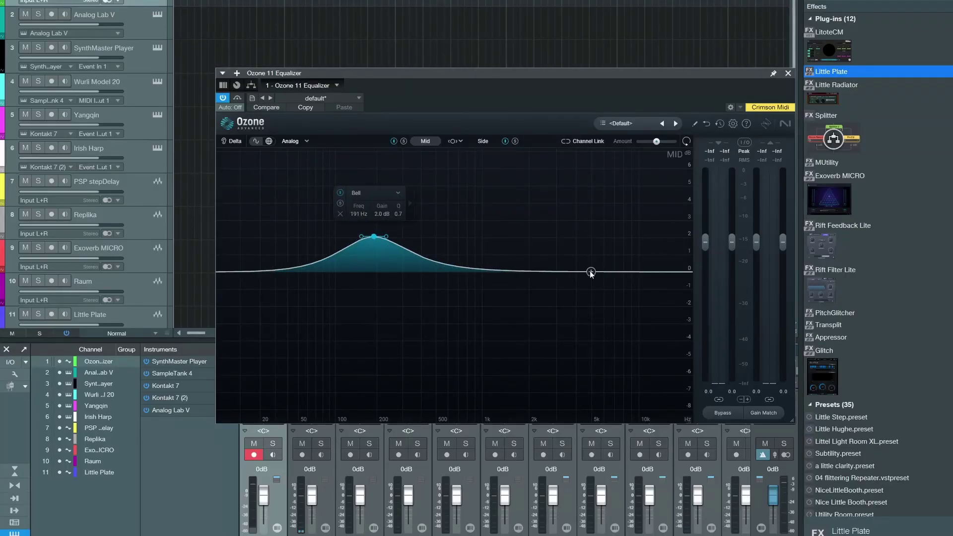
drag(591, 273, 554, 301)
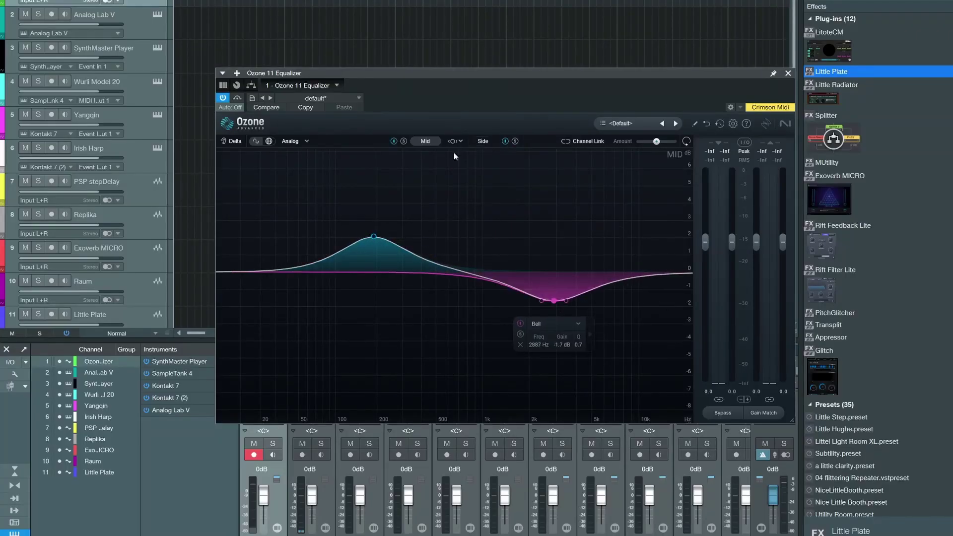
click(483, 141)
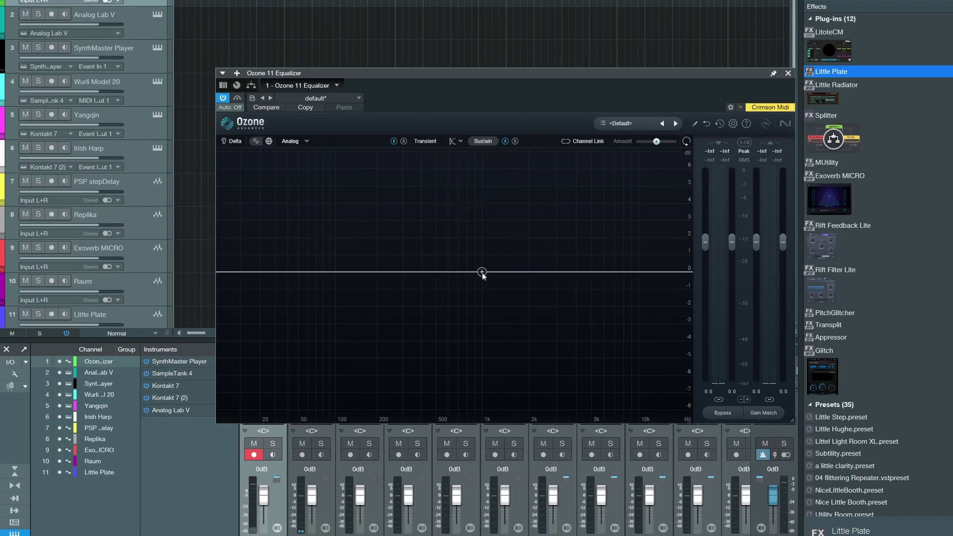
drag(481, 273, 482, 230)
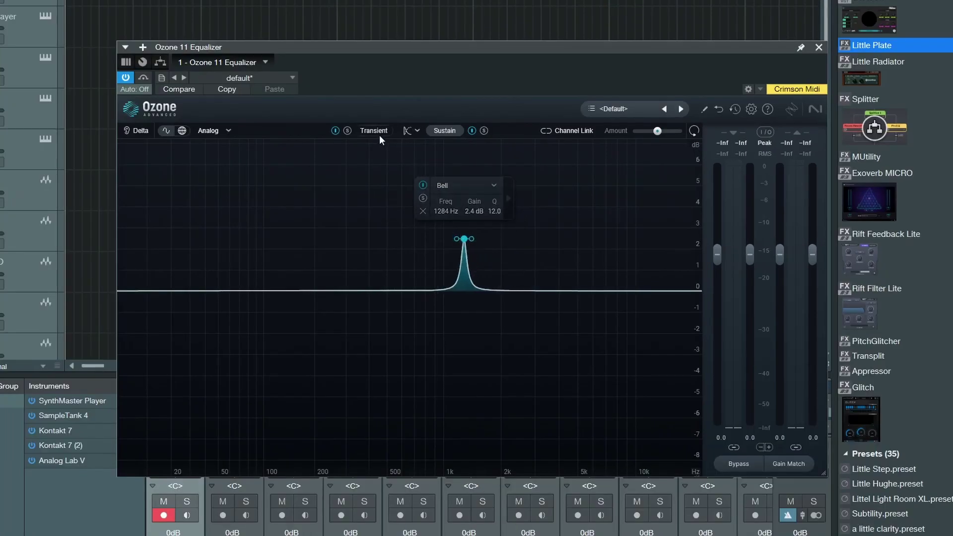
Add a gentle cut around 249 Hz on the sustain part and bring up track 2's Analog Lab V.
click(379, 133)
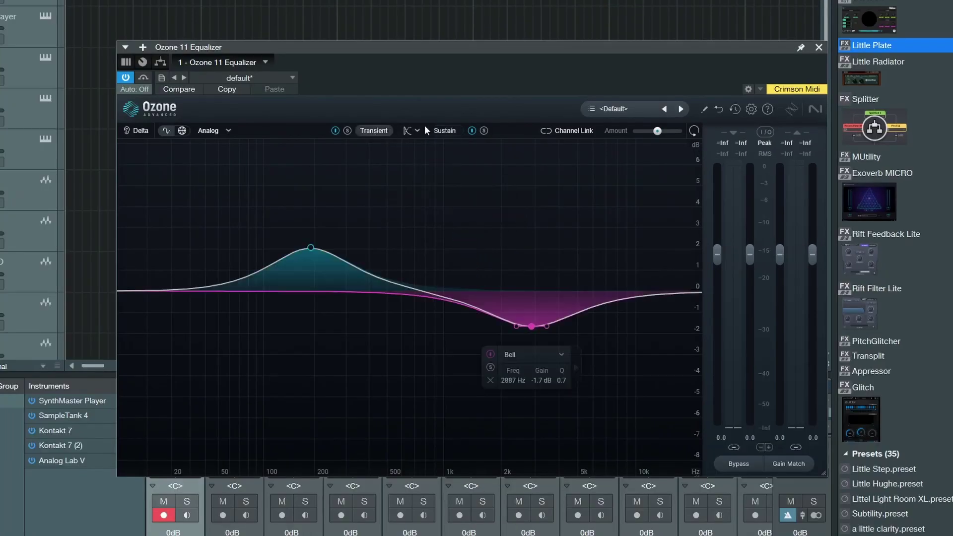
click(443, 130)
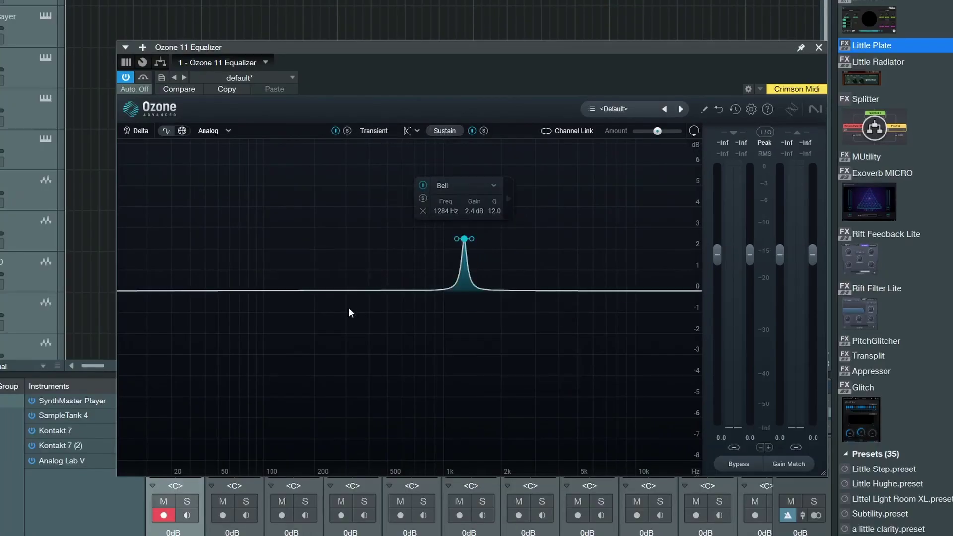
drag(333, 293, 331, 302)
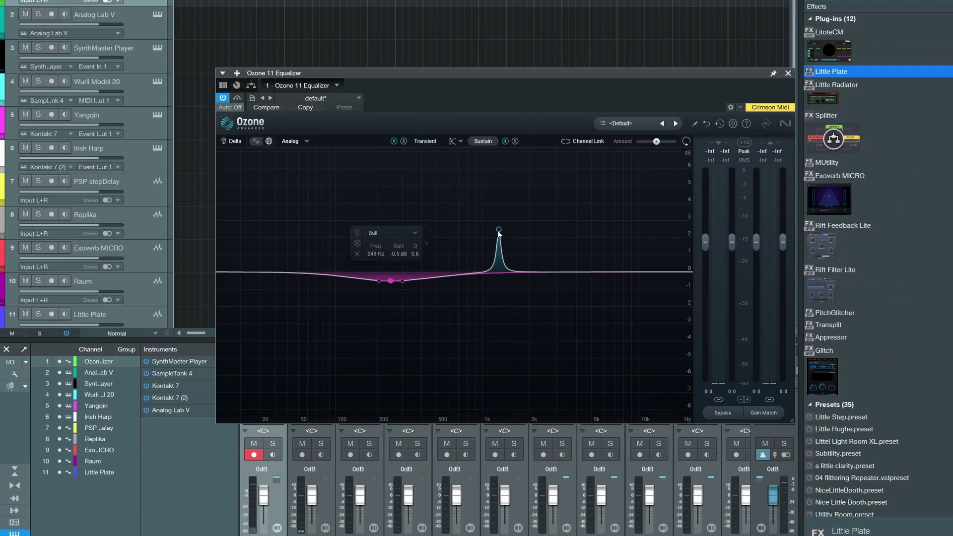
click(157, 14)
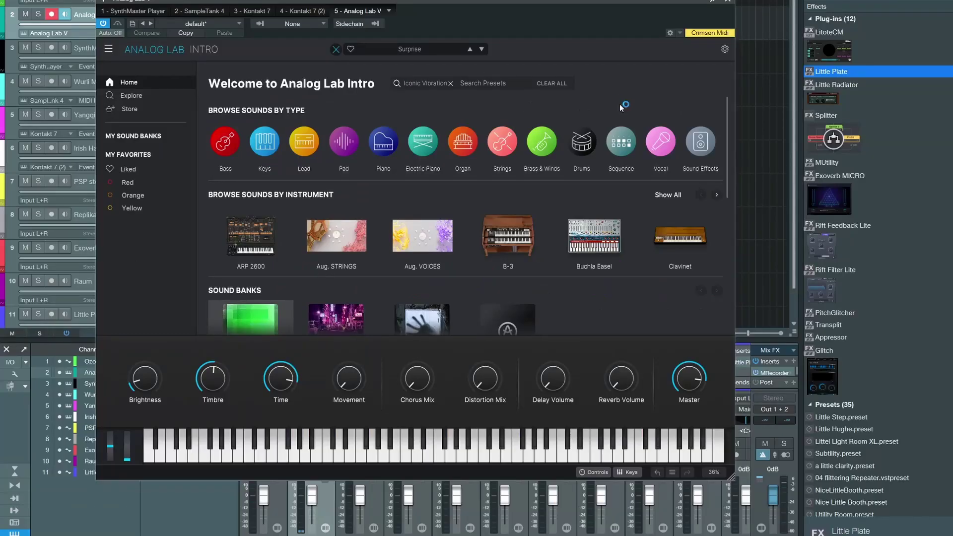
Load Analog Lab's Mark V EP electric piano preset and close the preset browser.
mouse_move(421, 144)
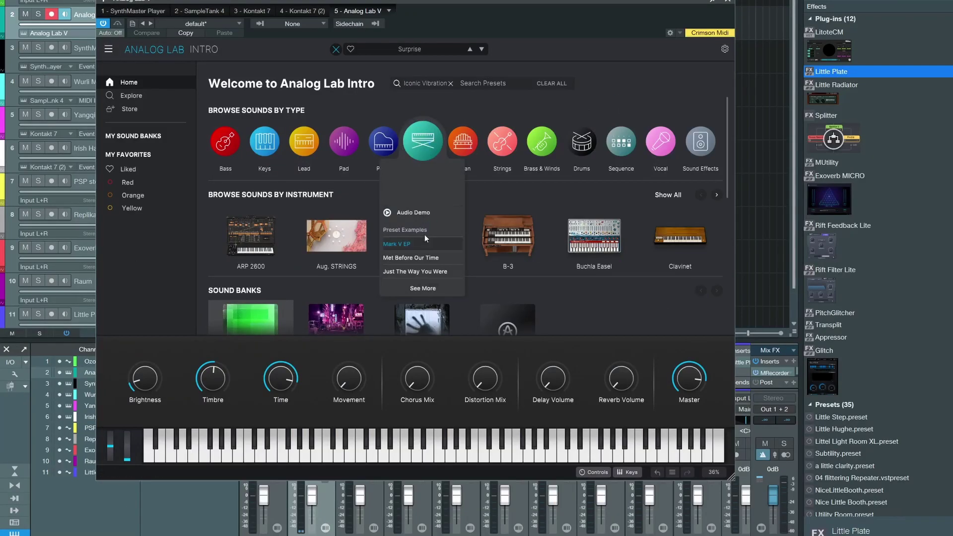
click(423, 245)
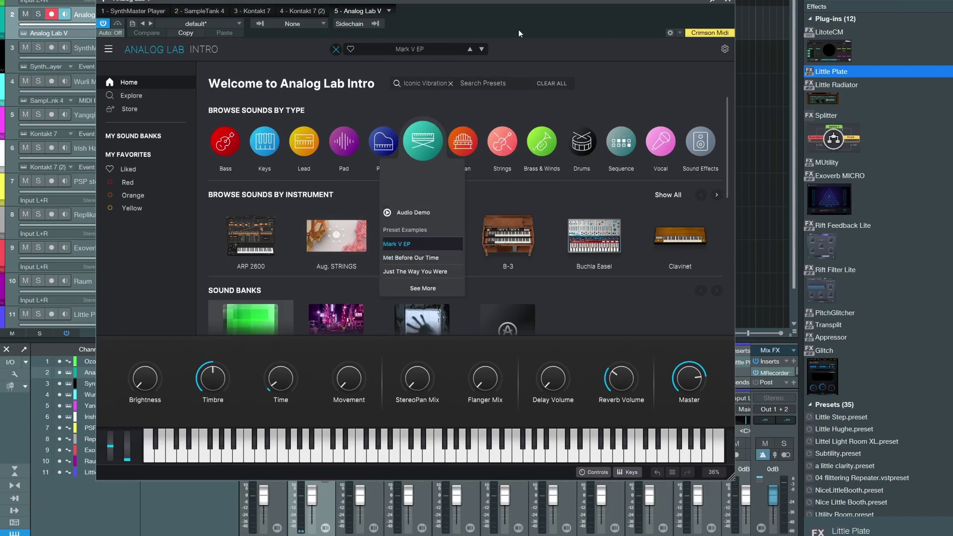
click(336, 49)
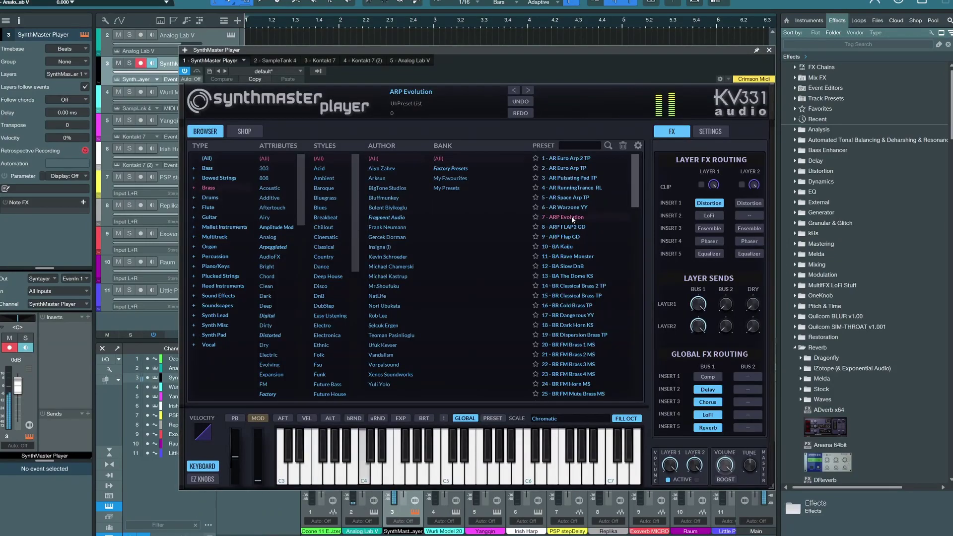
Try the BR Classical Brass TP preset, then settle on 12 - PLK DXie Guitar.
click(599, 294)
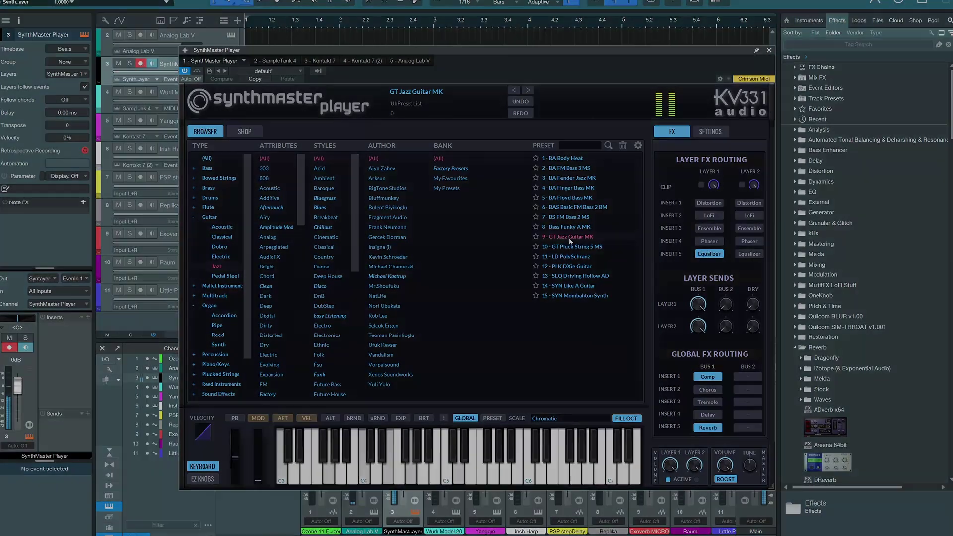
click(586, 267)
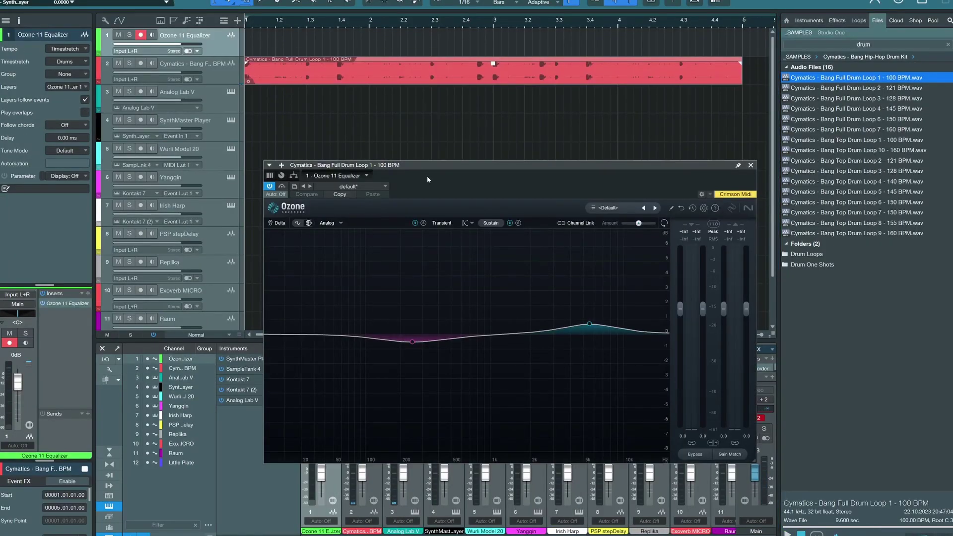
Play the drum loop with Ozone's transient part soloed to audition it.
click(441, 222)
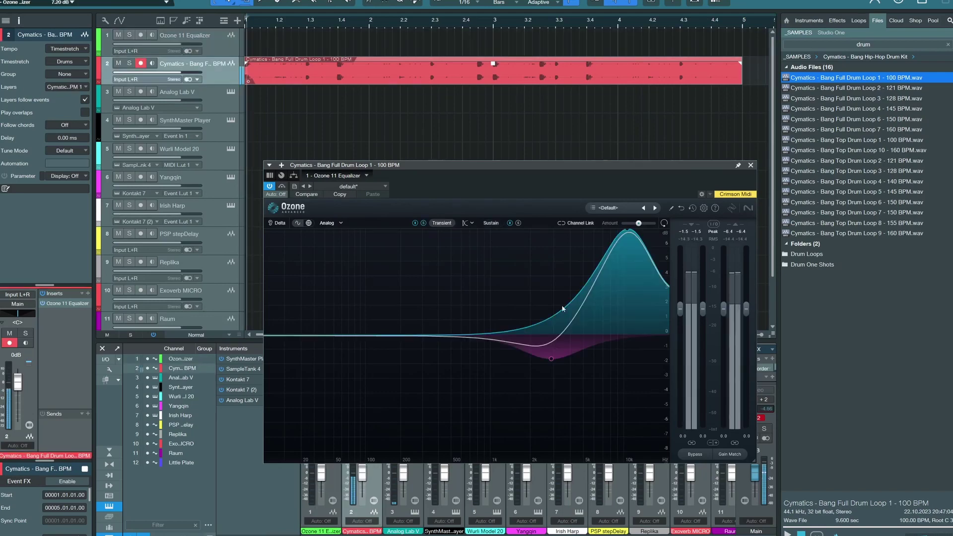
key(space)
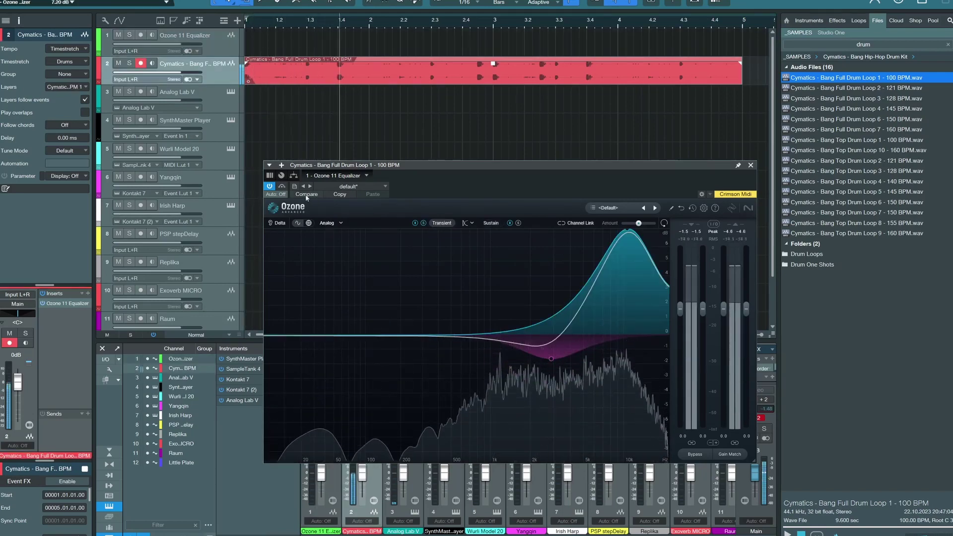
click(519, 223)
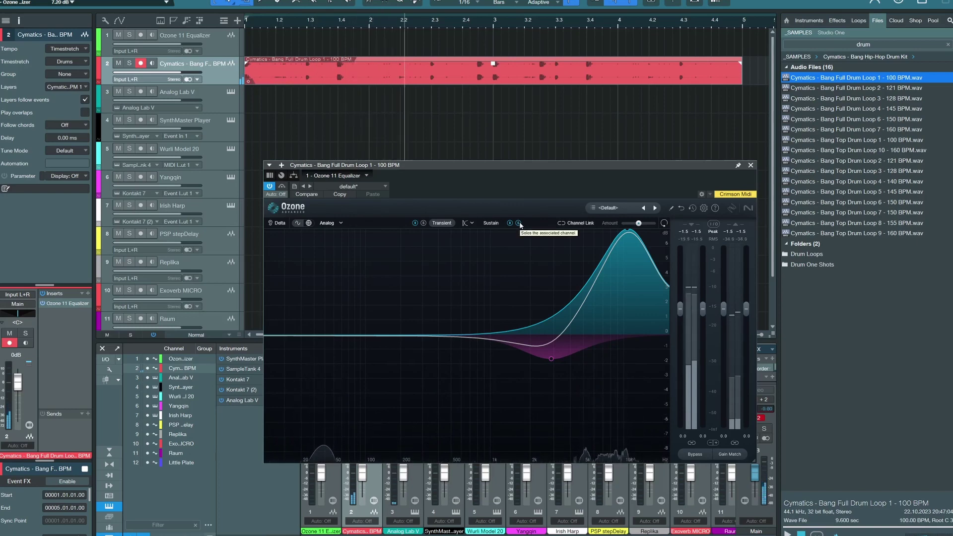
key(space)
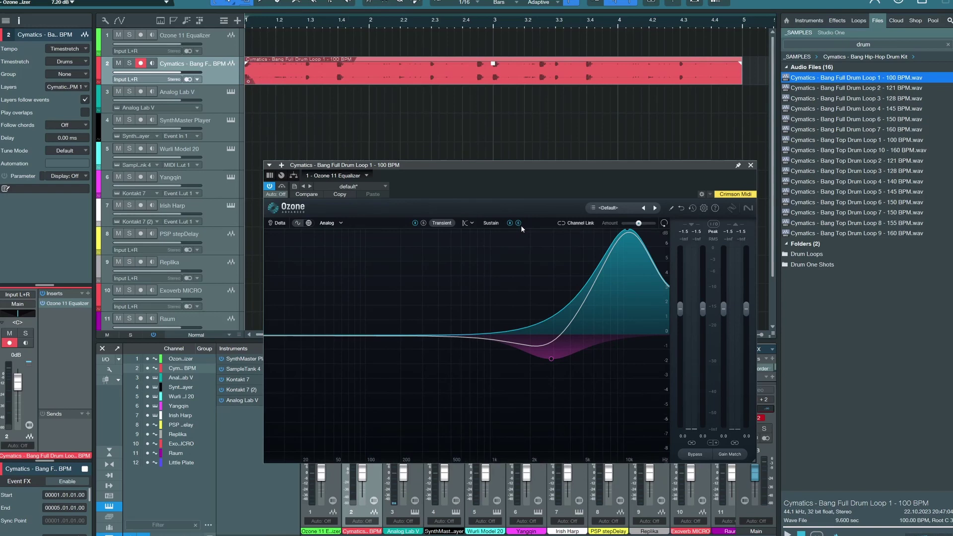
Move the sustain part's low bell from 64 Hz down to 42 Hz during playback.
click(491, 223)
key(space)
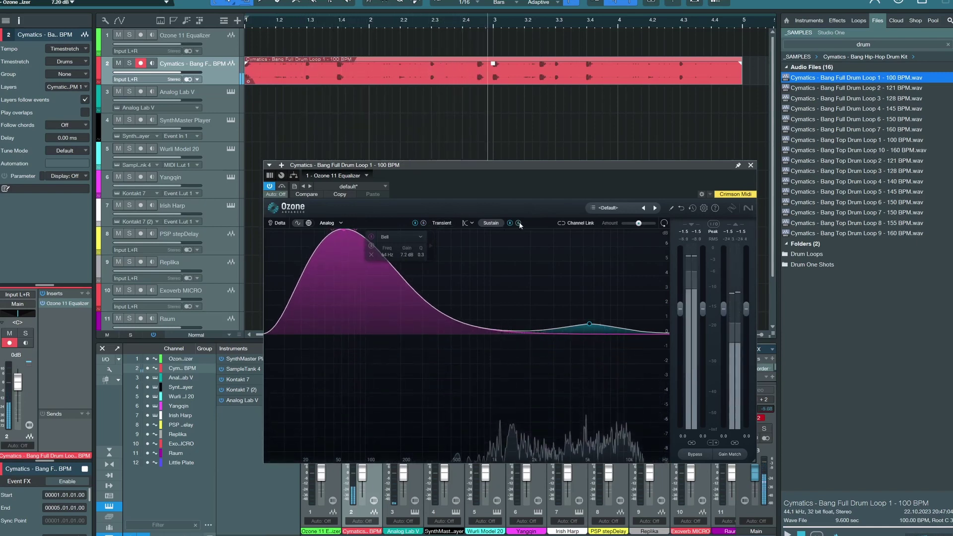
drag(341, 229, 327, 229)
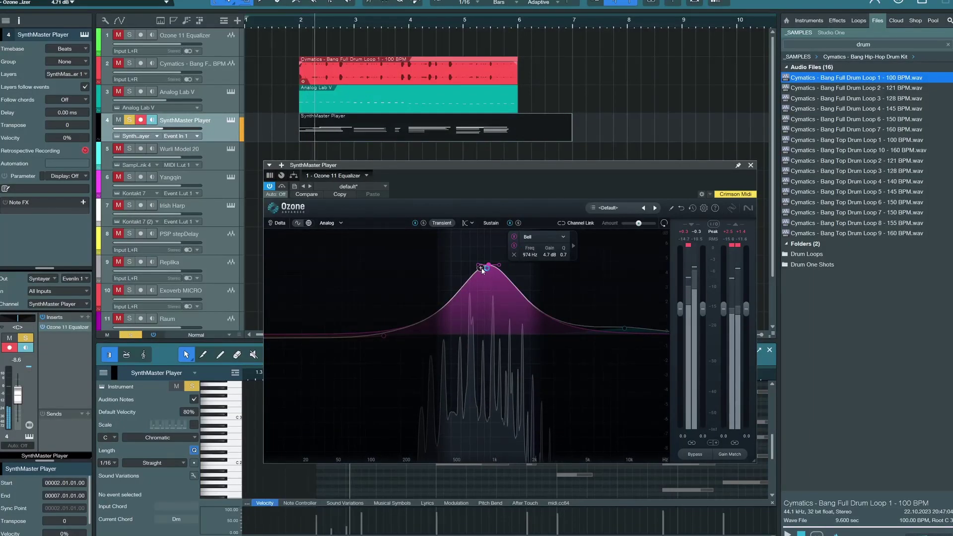
mouse_move(482, 270)
mouse_down()
mouse_move(588, 271)
mouse_move(426, 266)
mouse_move(473, 267)
mouse_up()
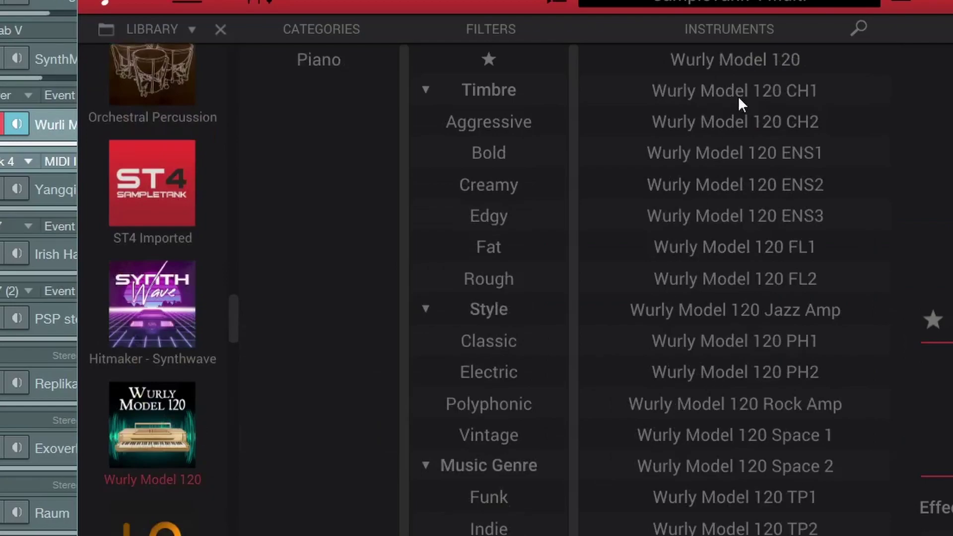
Load the Wurly Model 120 instrument from SampleTank 4's library column.
click(744, 70)
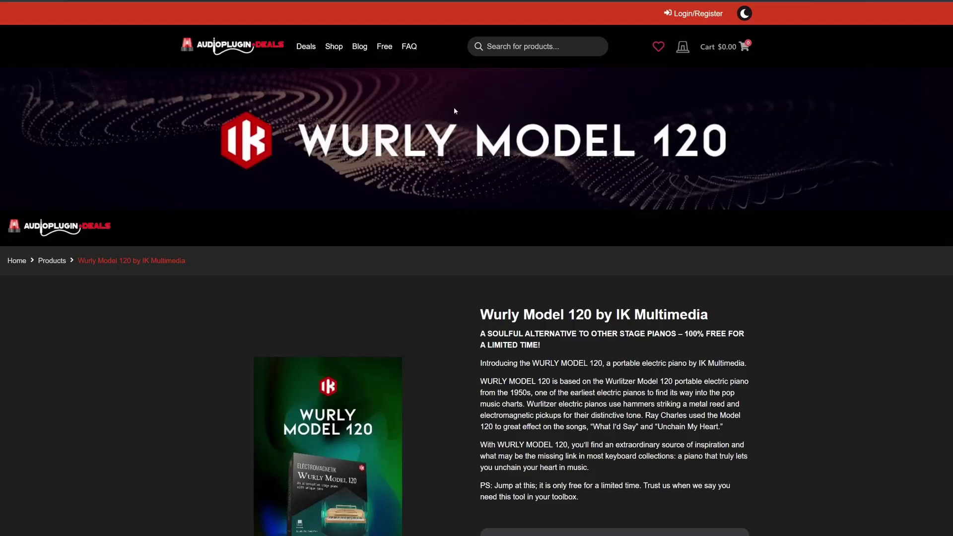
Scroll the Komplete Start page down to the Instruments grid showing Irish Harp and Yangqin.
scroll(454, 109, down, 4)
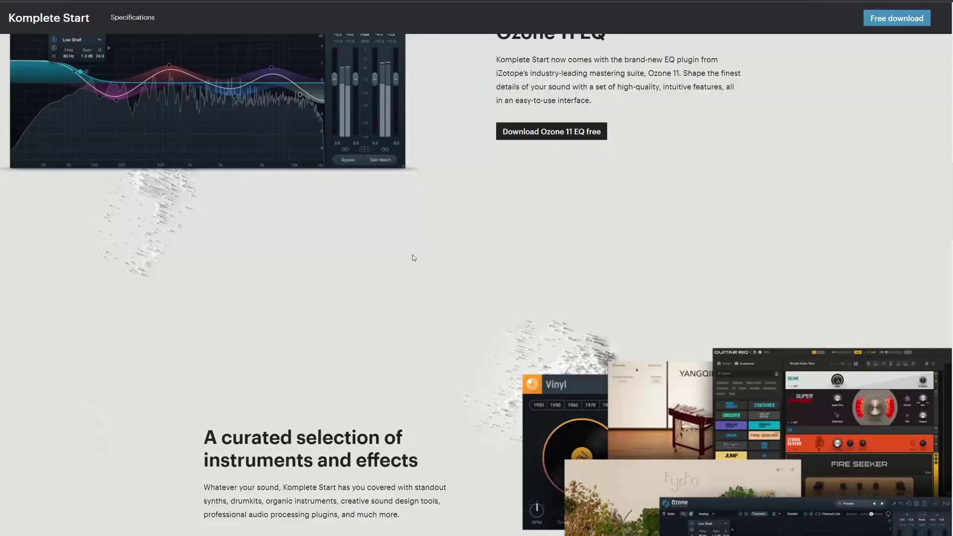
scroll(412, 255, down, 2)
scroll(415, 253, up, 3)
scroll(415, 253, down, 3)
scroll(419, 256, down, 4)
scroll(421, 257, down, 6)
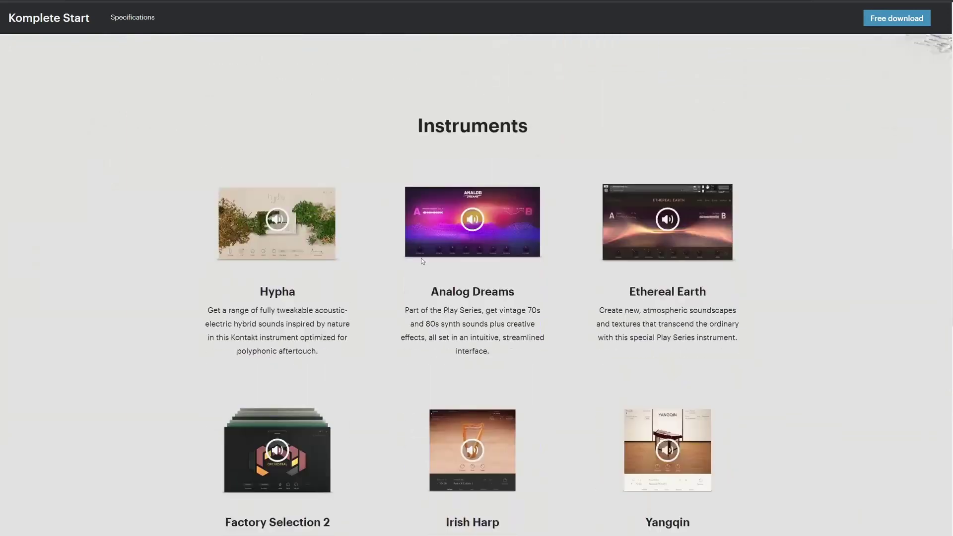
scroll(421, 258, down, 5)
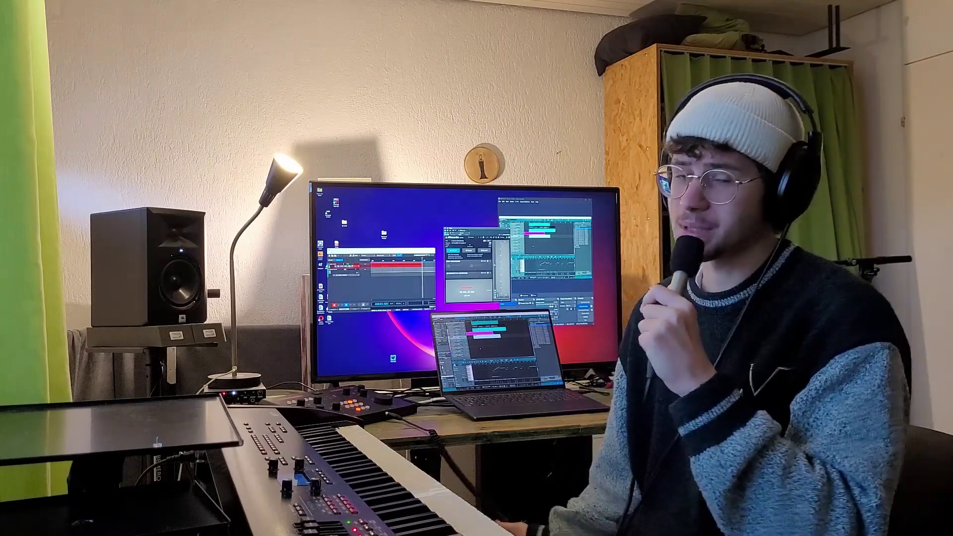
Open the Raum reverb on the Raum track, then bring up track 9's Replika delay.
click(229, 277)
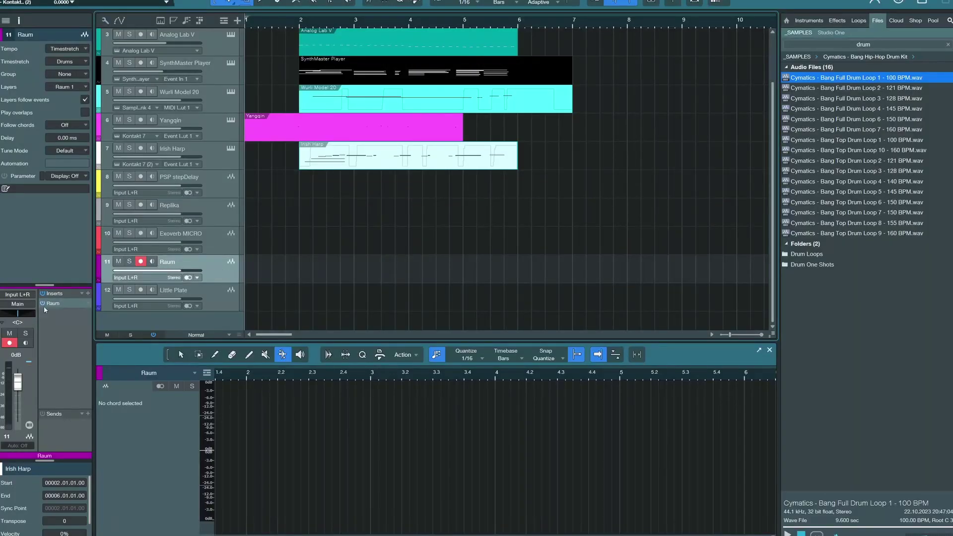
click(59, 306)
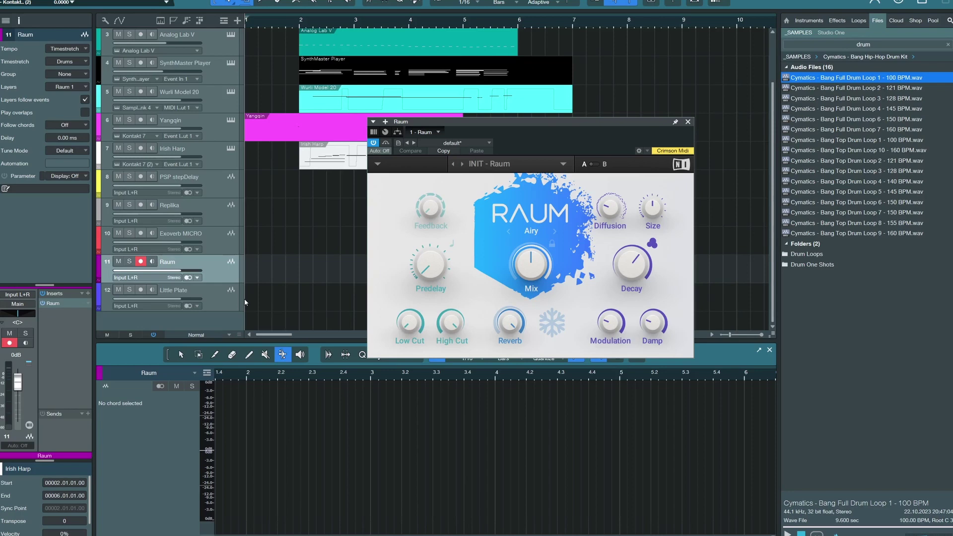
click(223, 214)
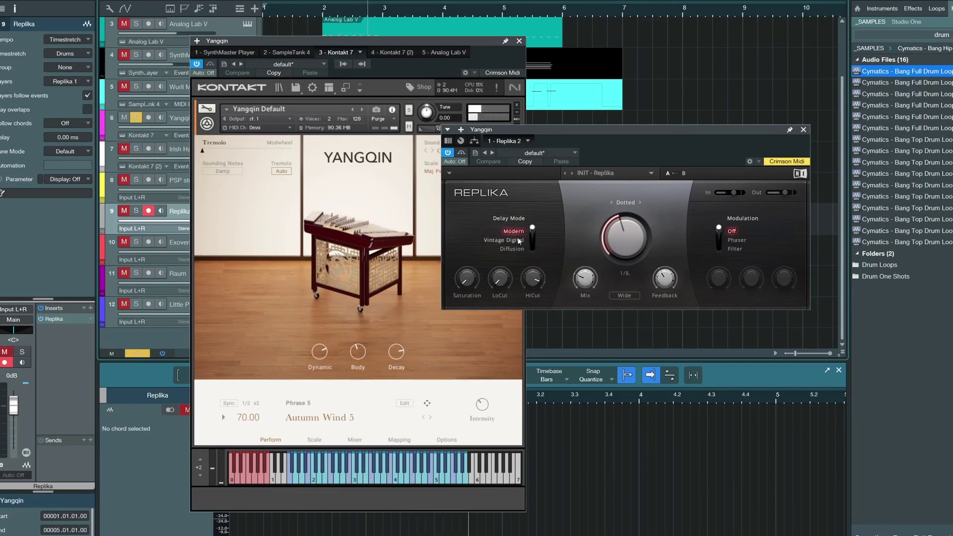
Try Replika's Vintage Digital and Diffusion delay modes, then unsolo the Yangqin track.
click(504, 239)
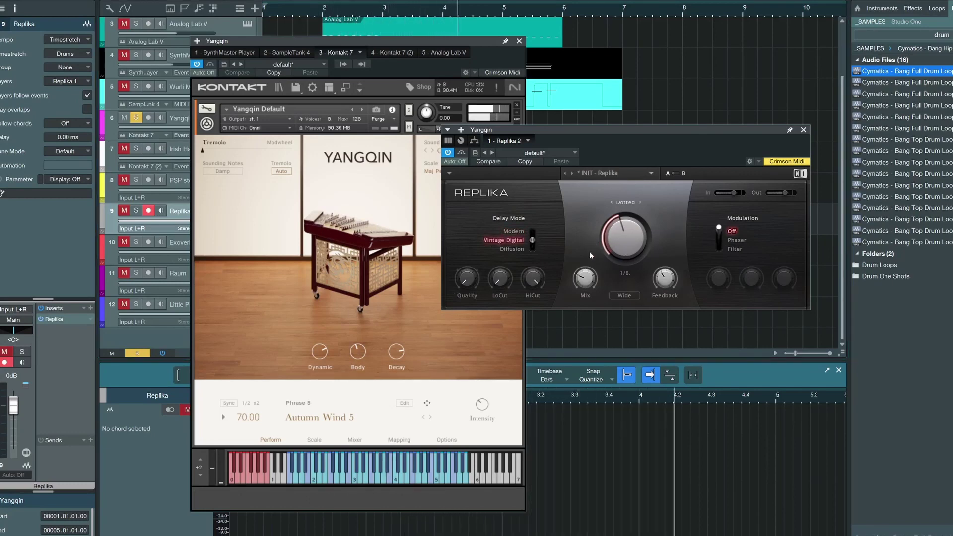
click(533, 245)
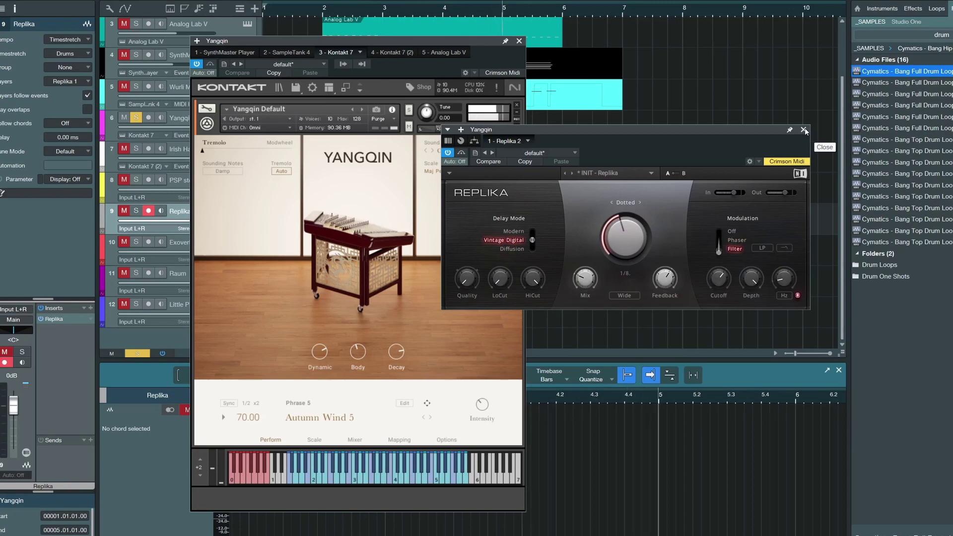
click(134, 119)
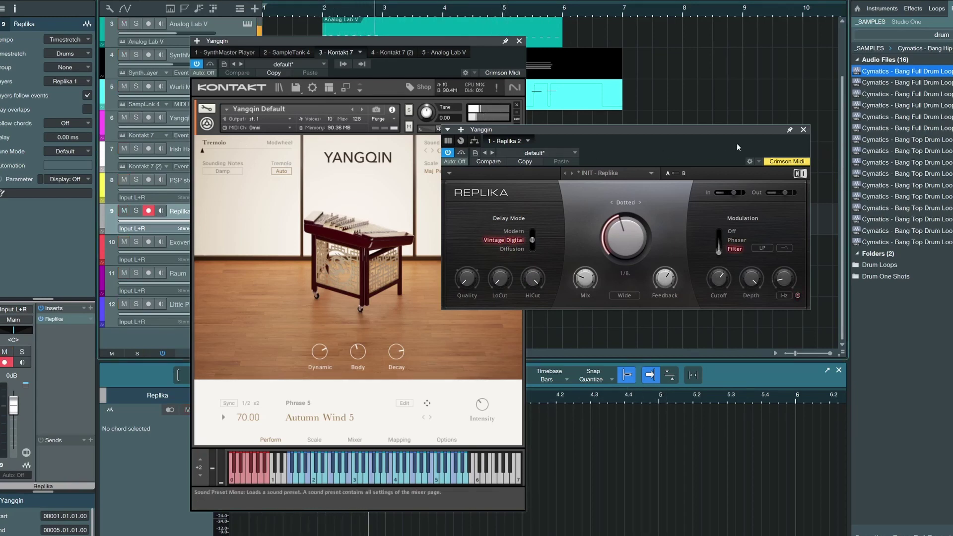
Add Raum to the Irish Harp channel, audition it soloed, set character to Grounded, then unsolo.
click(804, 130)
click(177, 163)
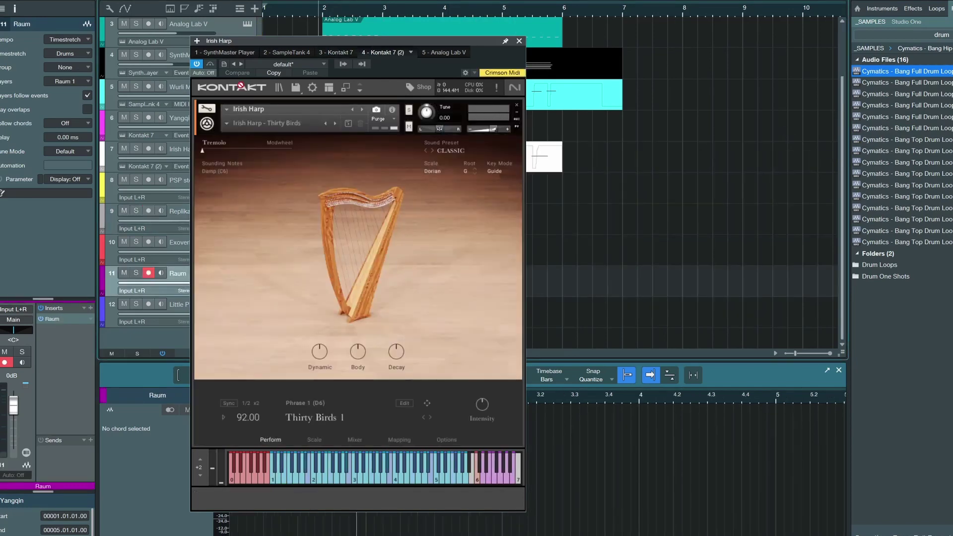
click(176, 164)
key(s)
click(648, 250)
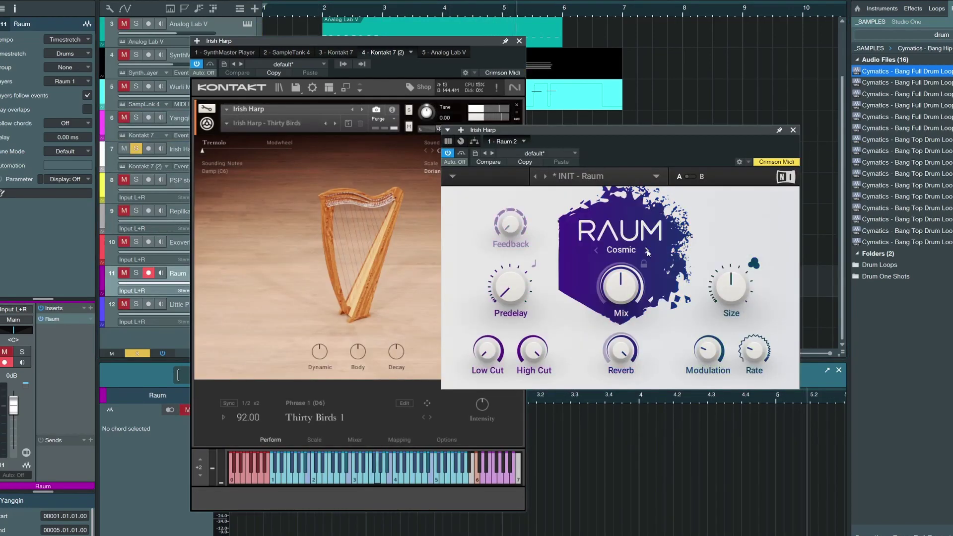
click(648, 249)
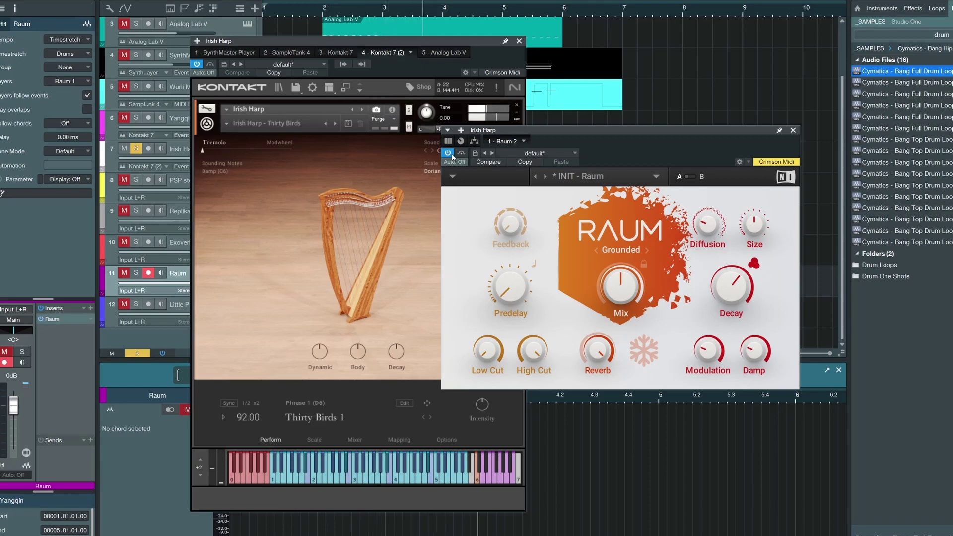
click(135, 149)
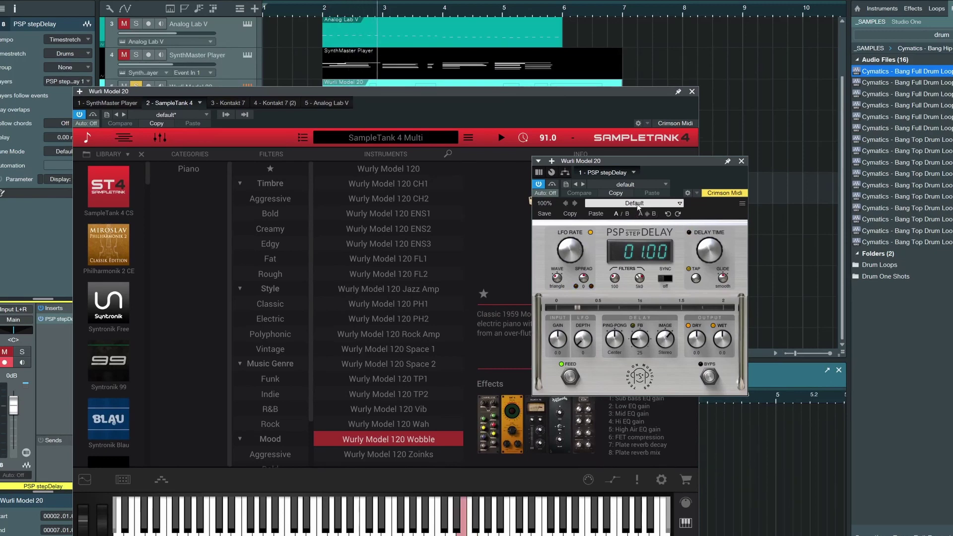
Load PSP stepDelay's 20. Tape Echo 2 preset with Ping-Pong Right and Stereo image.
click(636, 203)
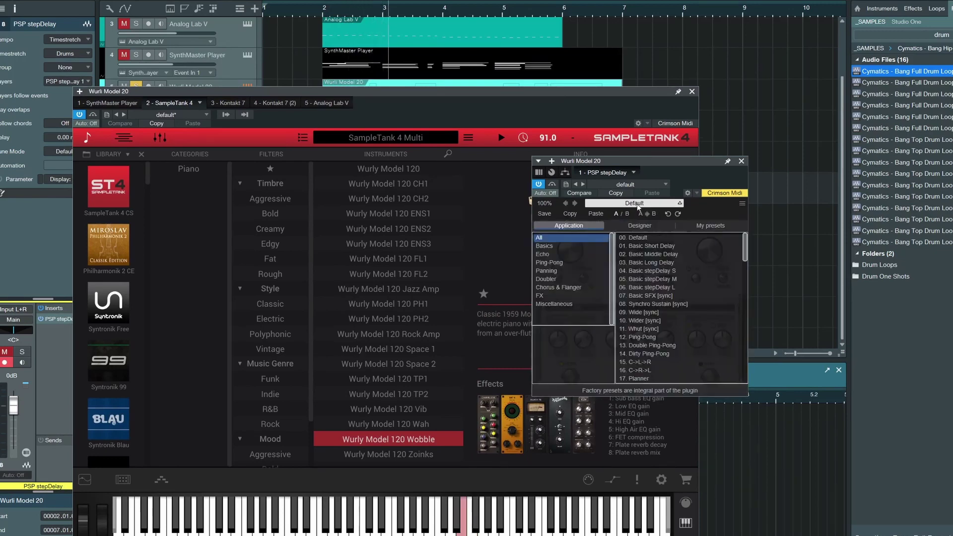
click(664, 289)
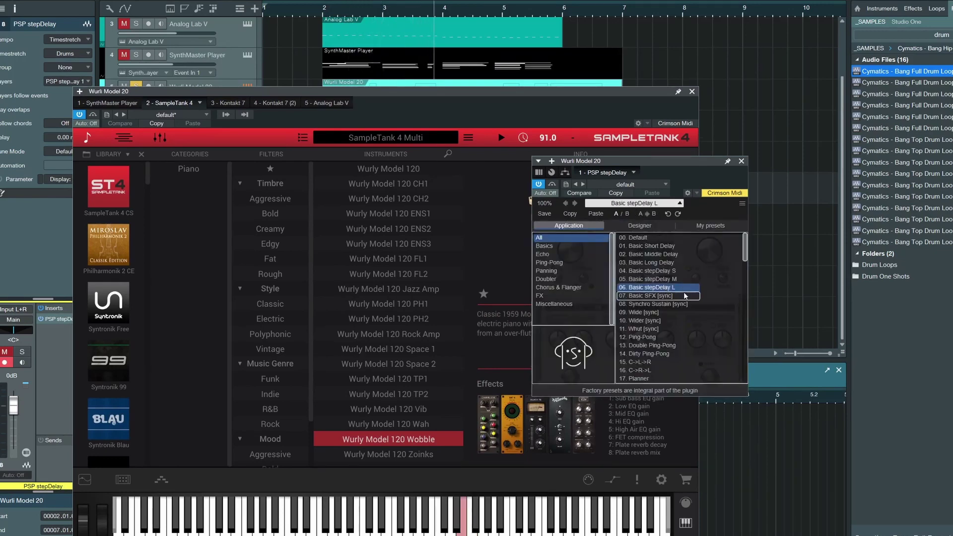
scroll(669, 270, down, 2)
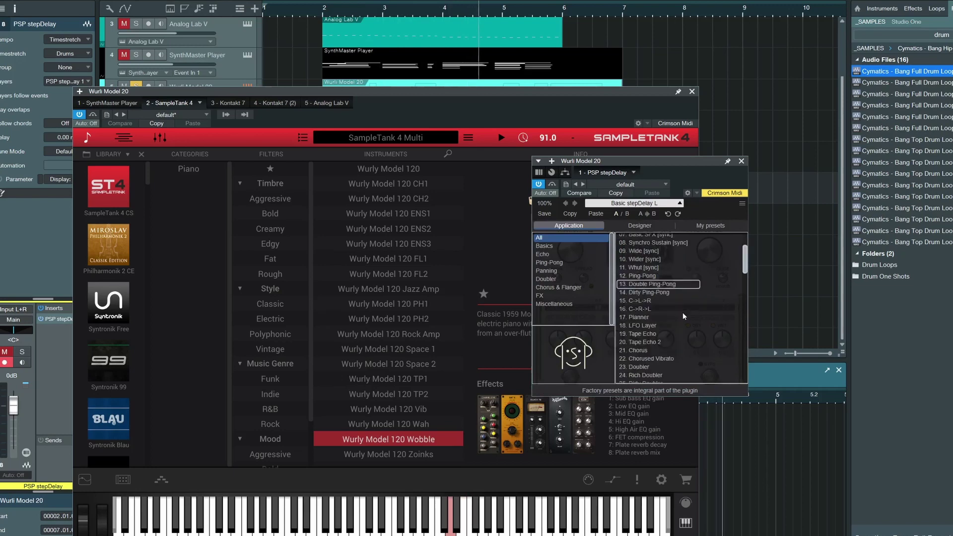
click(660, 334)
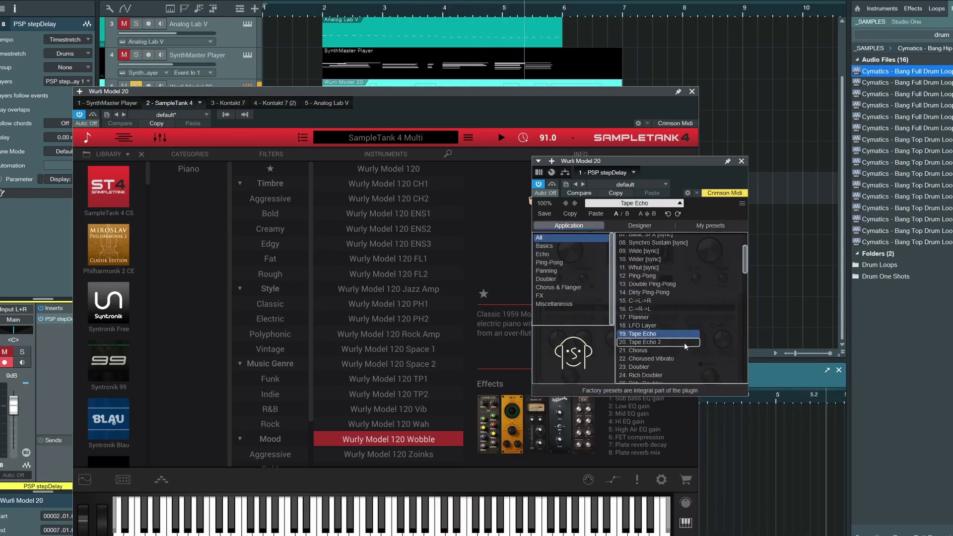
click(684, 343)
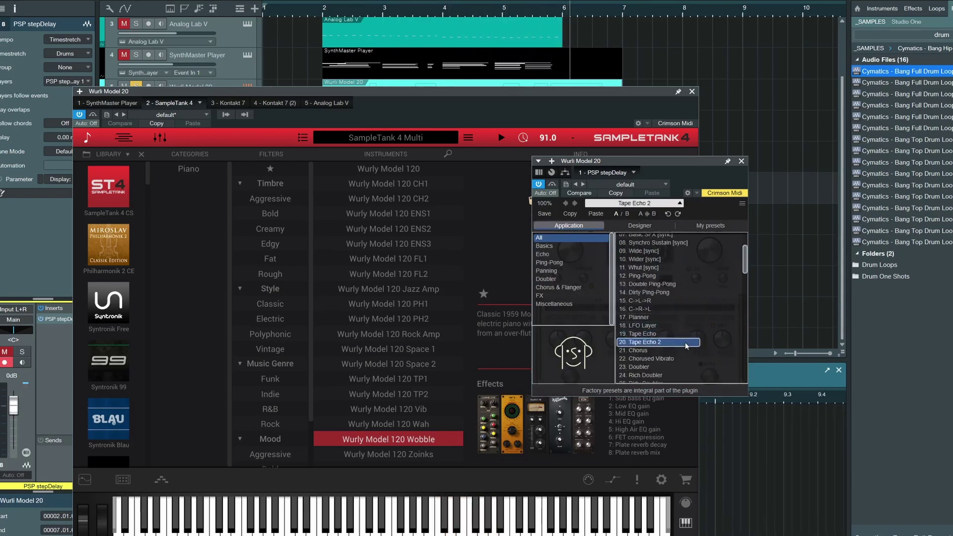
drag(601, 379, 587, 342)
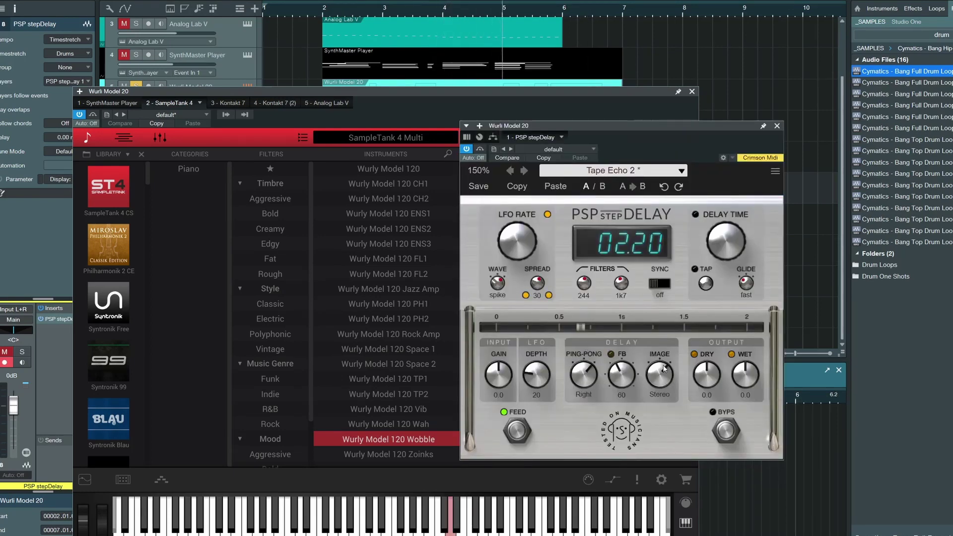
drag(642, 415, 644, 383)
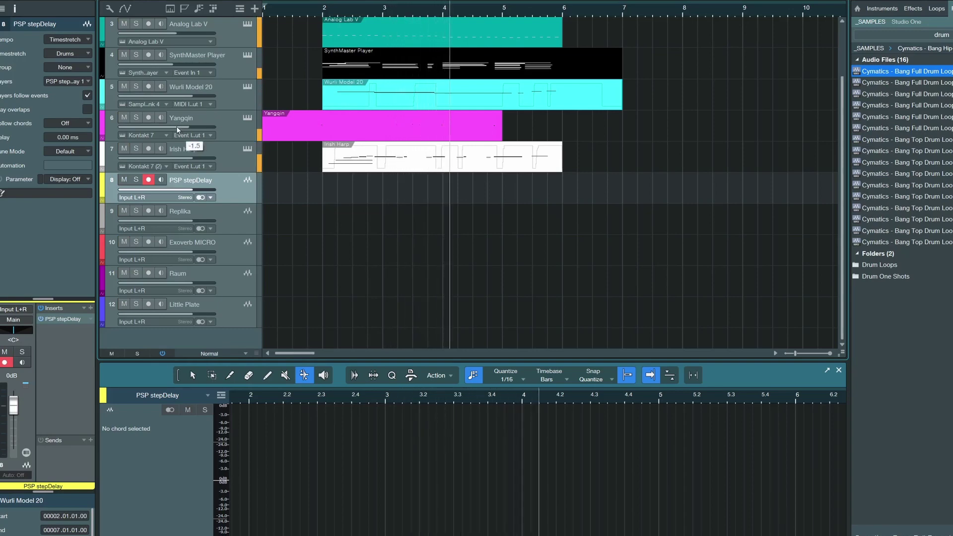
Lengthen the Little Plate decay to about 4 seconds and make the mix wetter.
mouse_move(175, 126)
mouse_move(195, 156)
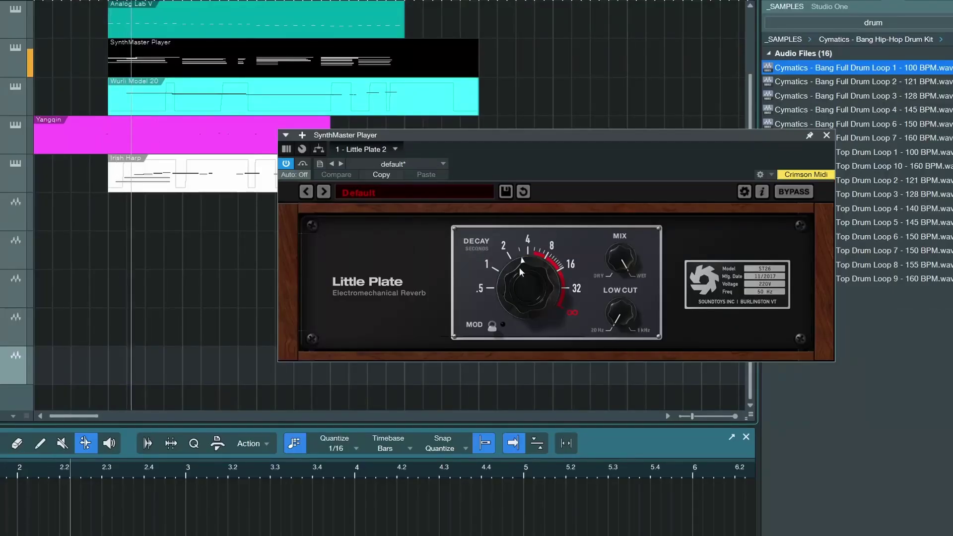
drag(518, 302, 518, 283)
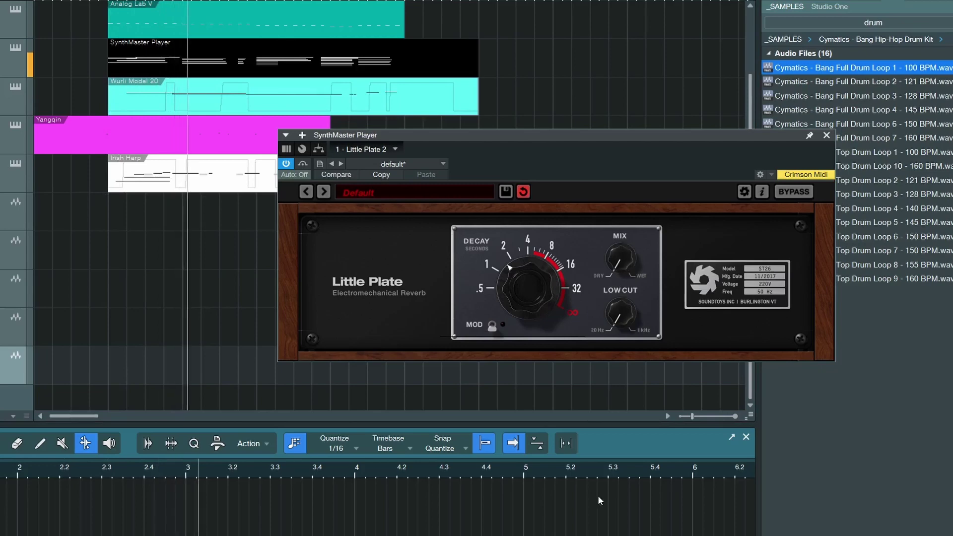
drag(622, 258, 623, 198)
drag(573, 289, 532, 262)
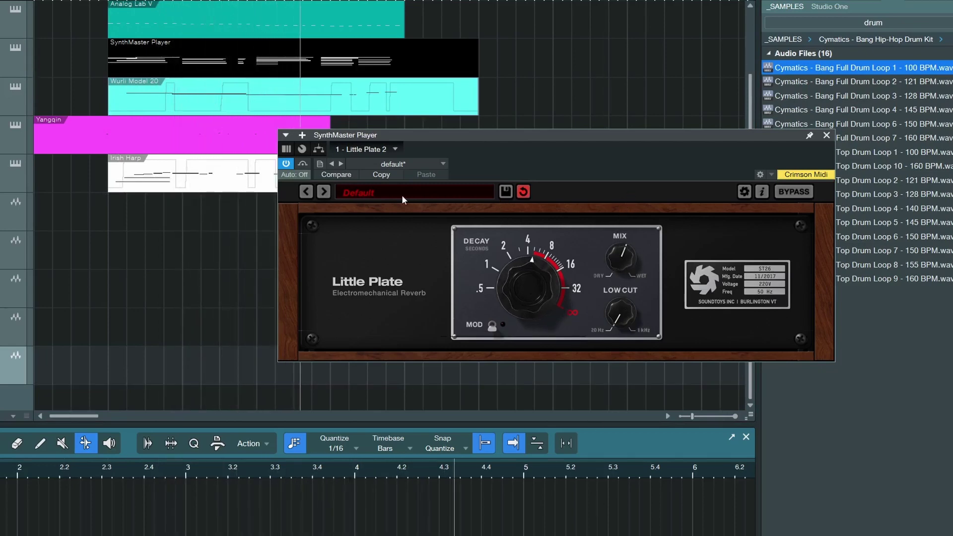
Step through the Little Plate presets until Air Plate loads.
click(324, 192)
click(307, 192)
click(323, 192)
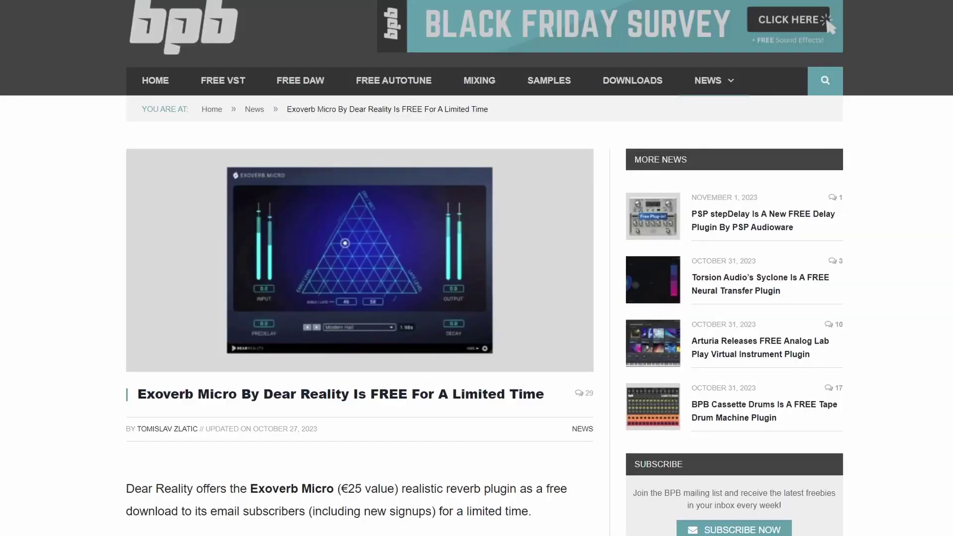
Scroll through the Exoverb Micro article to its sign-up form screenshot.
scroll(359, 268, down, 20)
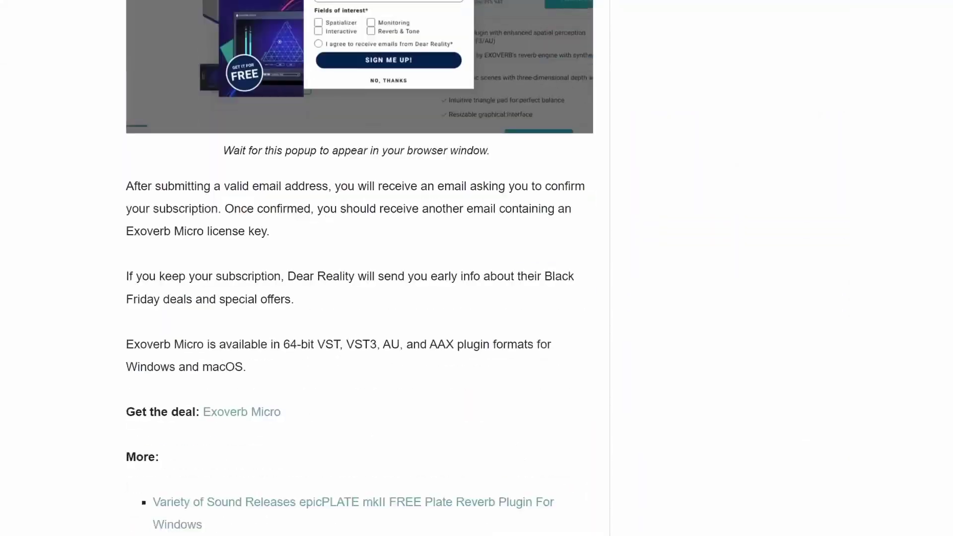
scroll(476, 484, down, 2)
scroll(476, 484, up, 5)
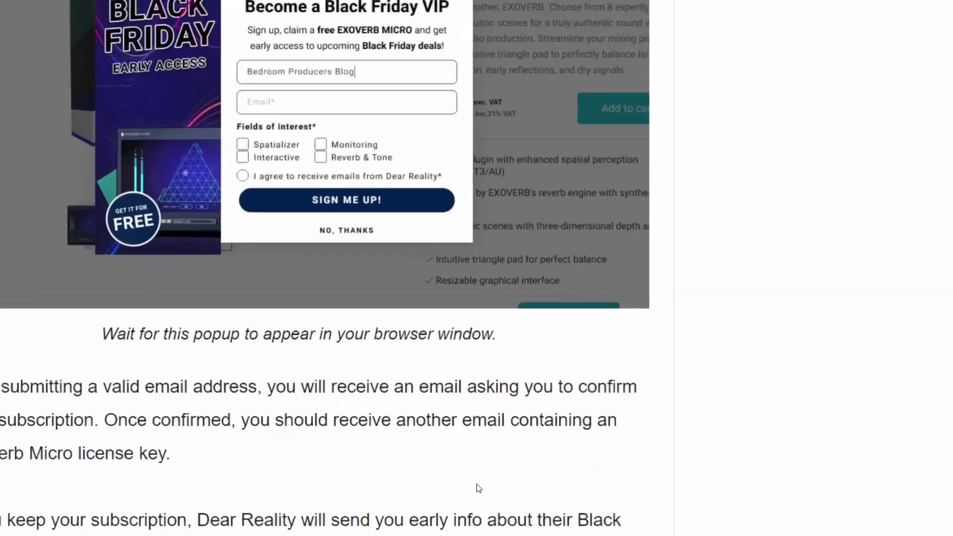
scroll(477, 484, up, 5)
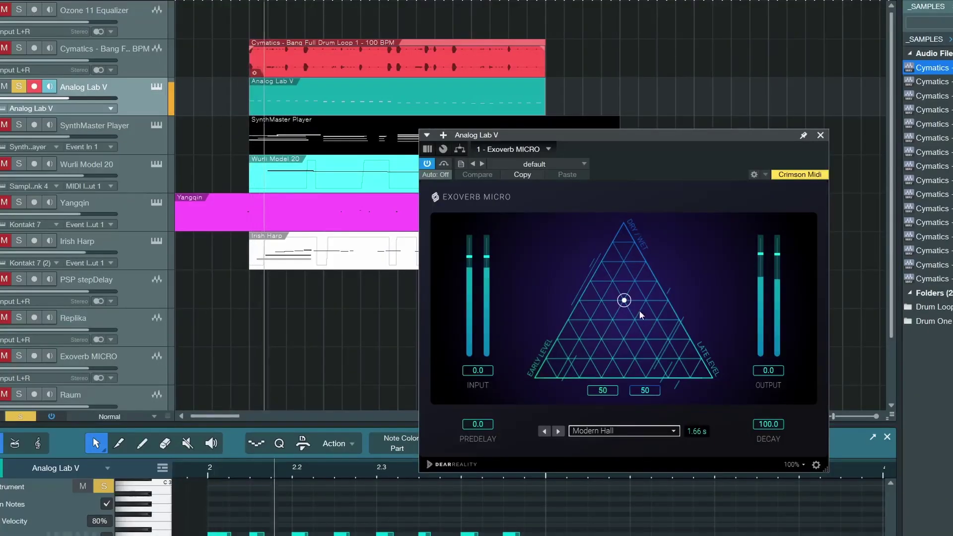
Shift the Exoverb Micro pad point, choose Drum Room, and lower Predelay to 6.4.
drag(625, 301, 571, 340)
click(544, 431)
drag(484, 426, 485, 432)
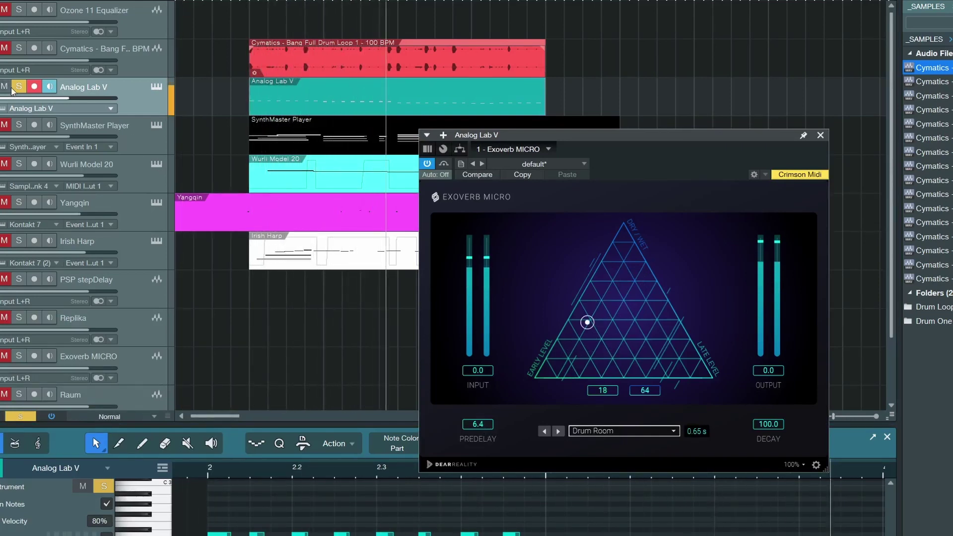
Unsolo Analog Lab V, close the Exoverb Micro window, and stop playback.
key(s)
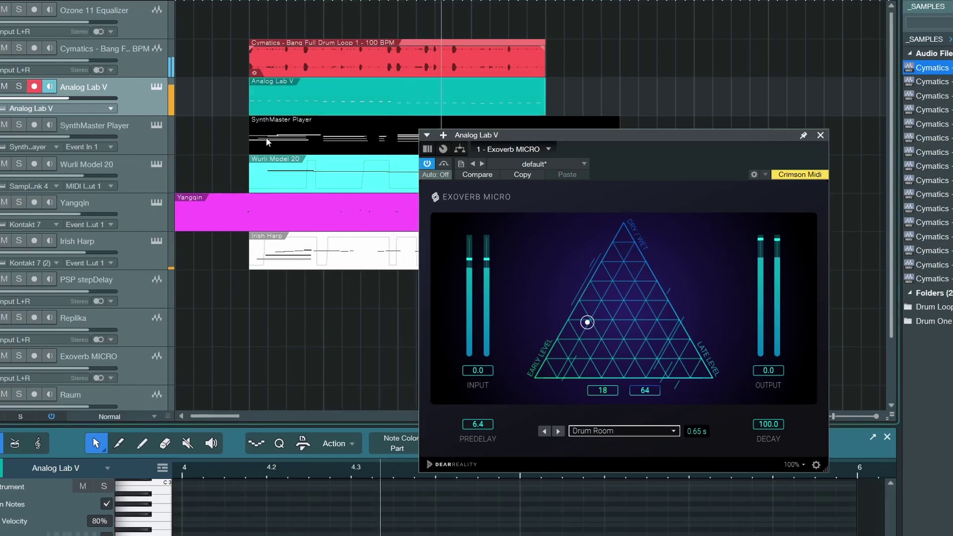
click(820, 136)
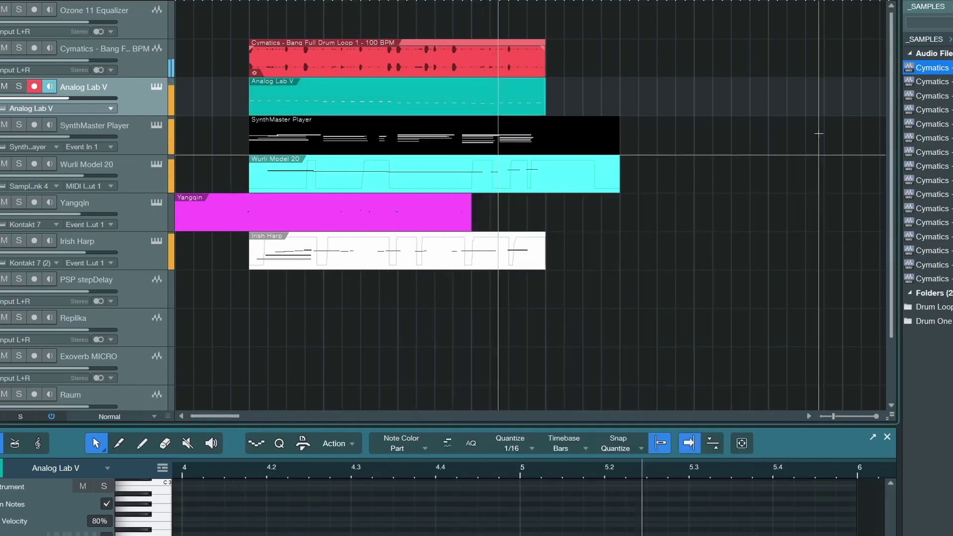
key(space)
key(space)
Scroll the Acustica page down to 'Are you ready to get PUMPKIN for free?'.
key(ctrl+s)
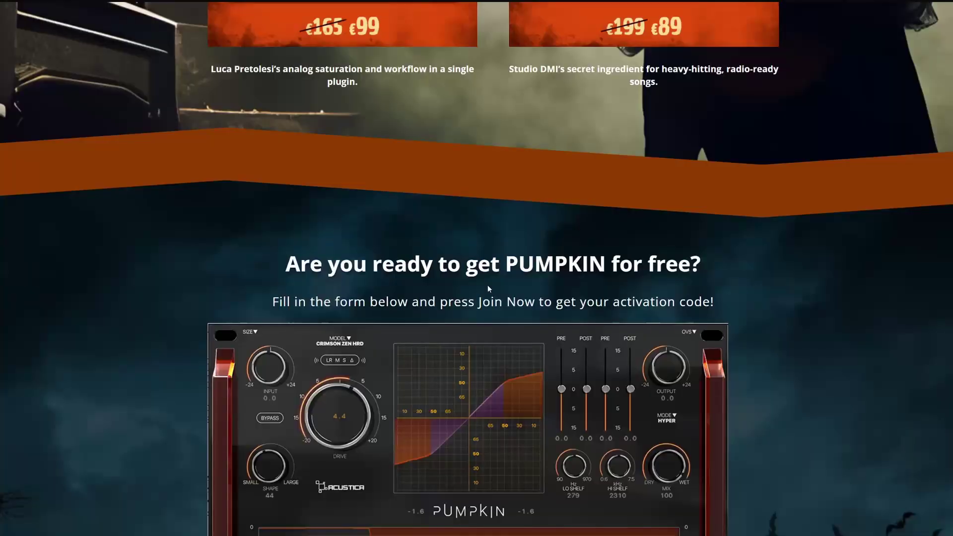
scroll(501, 240, down, 2)
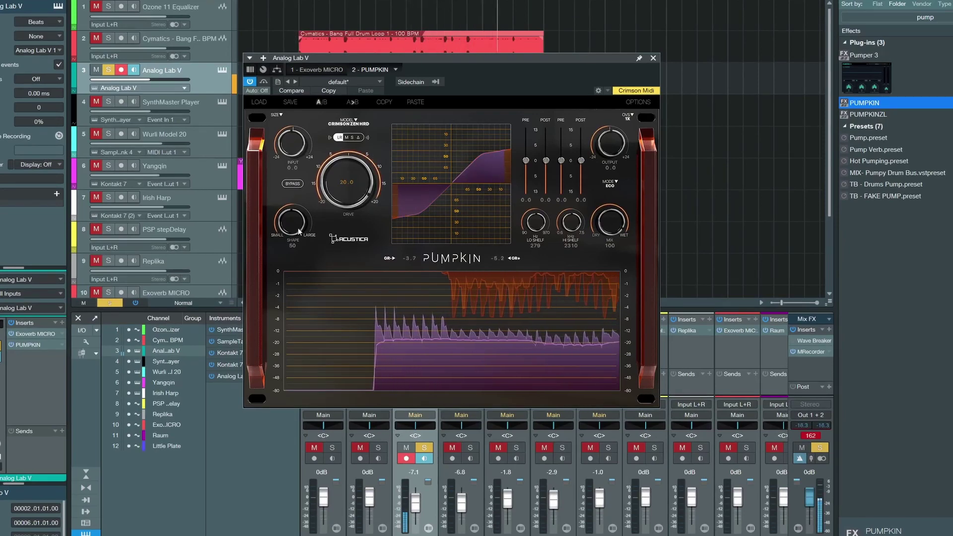
Set Pumpkin's shape to 100, drive to 20.0 then 12.8 during playback, and A/B compare.
drag(312, 245, 308, 198)
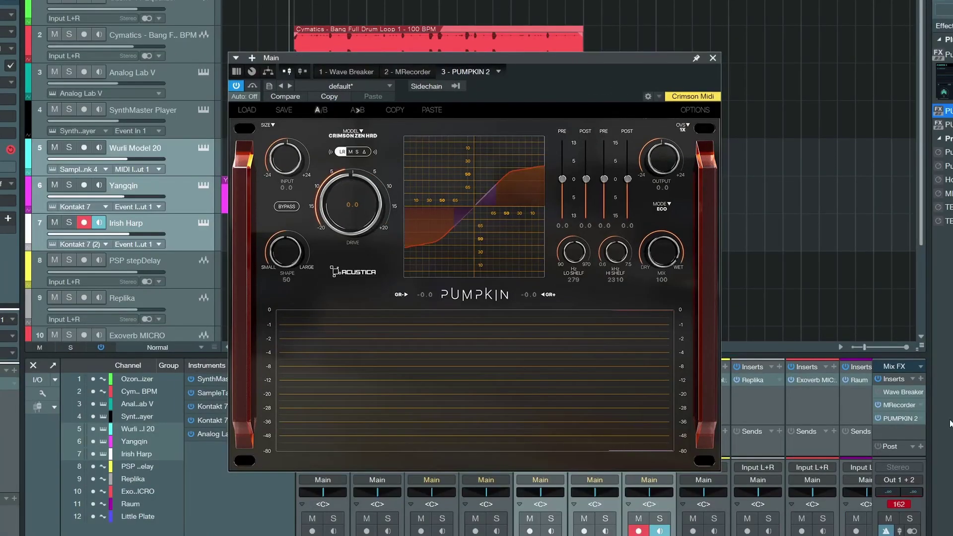
key(space)
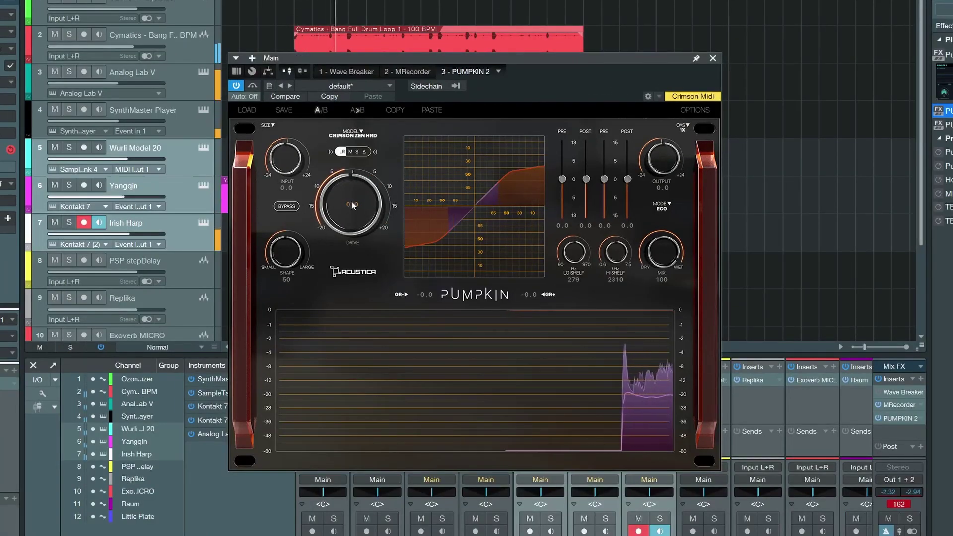
drag(353, 202, 364, 183)
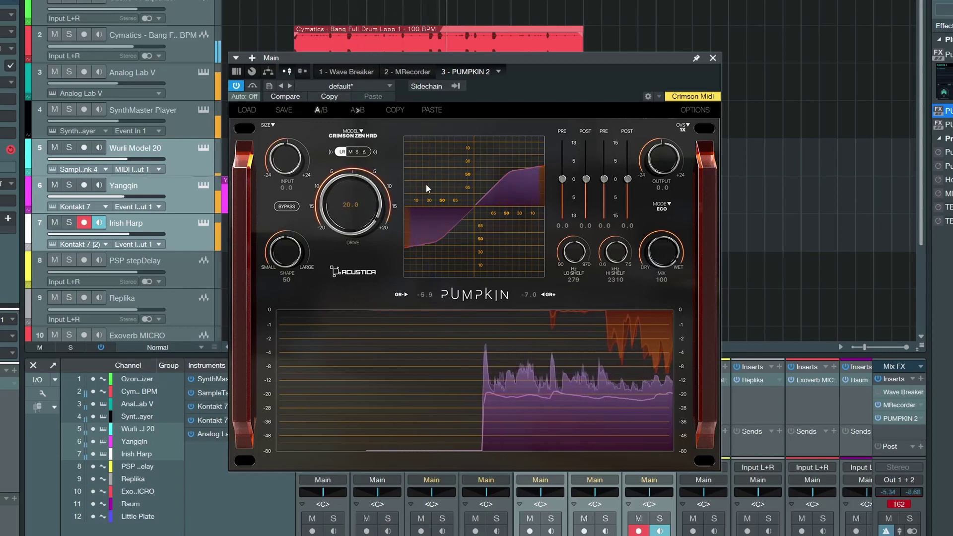
drag(356, 209, 358, 213)
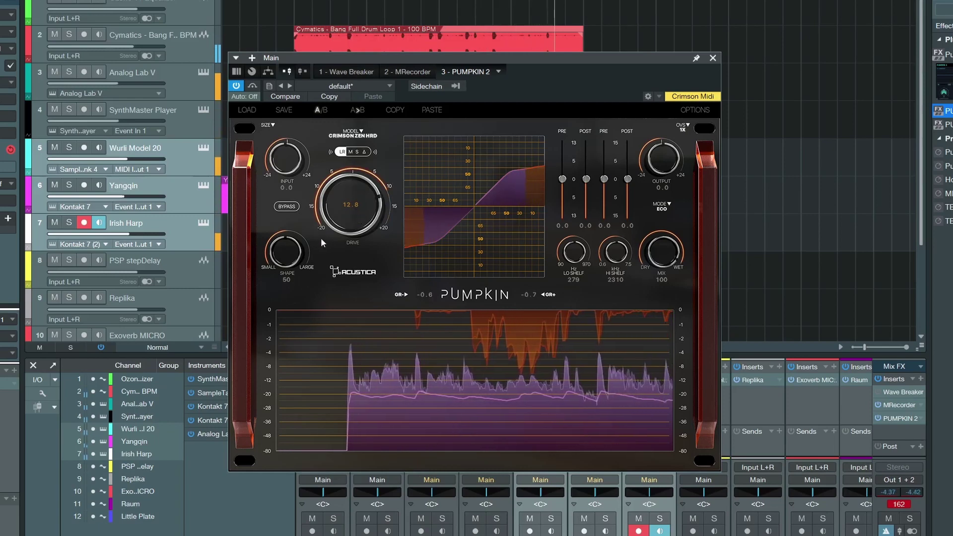
click(250, 86)
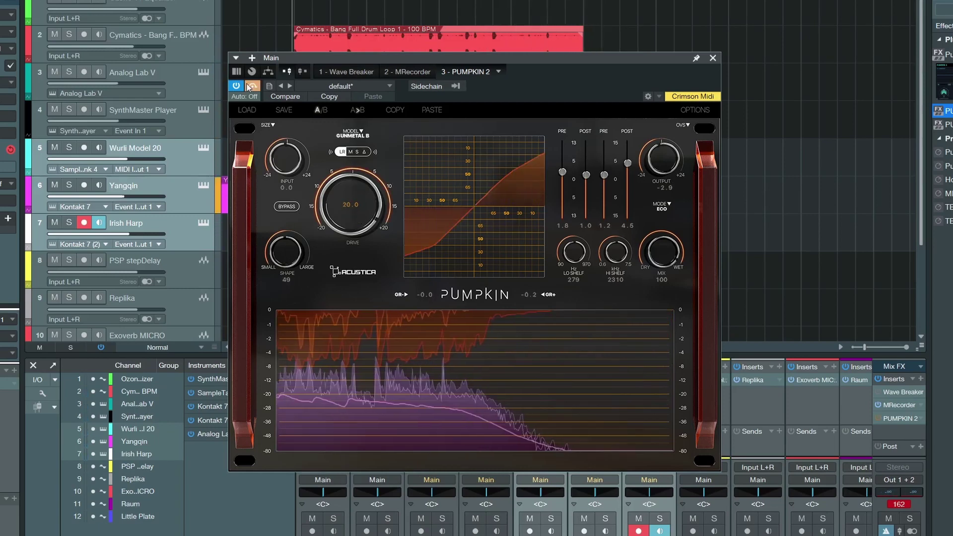